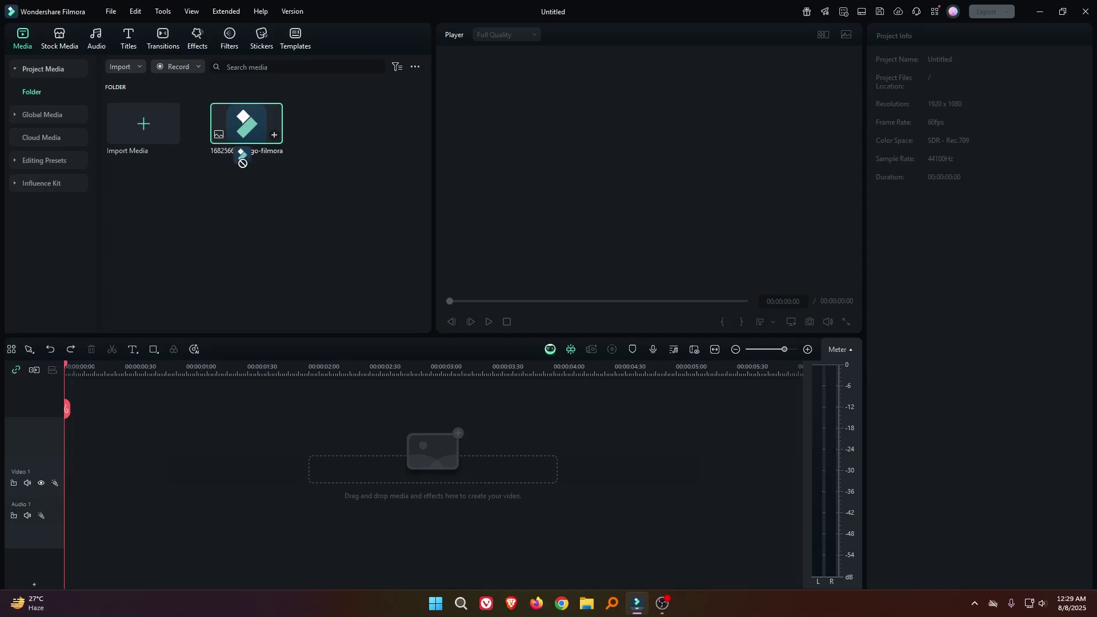
Step: Place the Filmora logo image from Project Media on the video track
drag(246, 129, 66, 553)
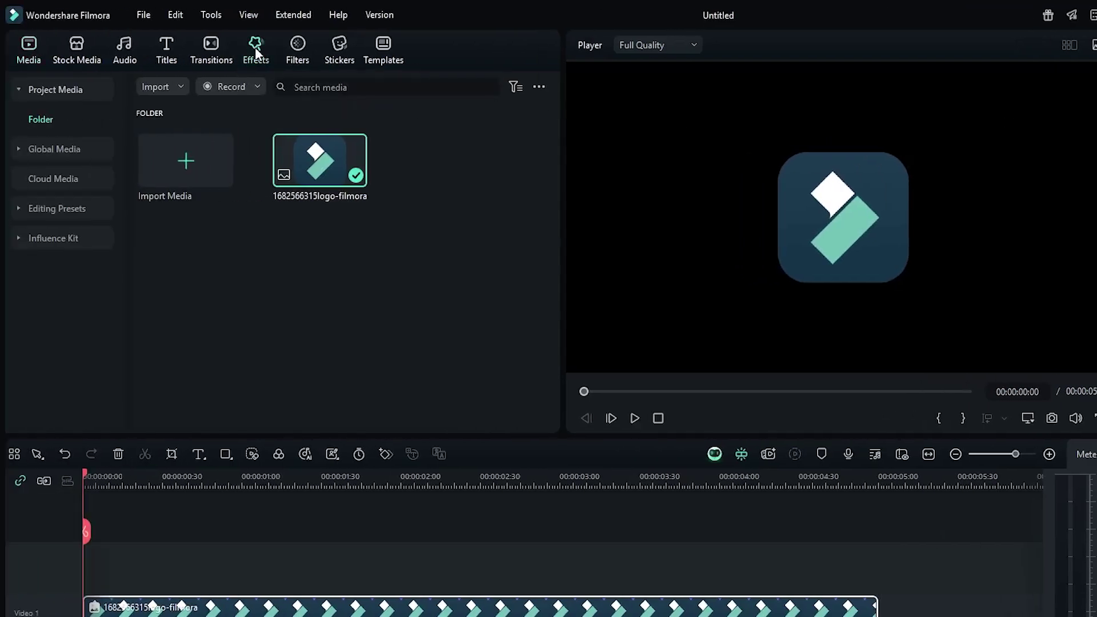
Step: Search the effects library for 'basic 3d', apply Basic 3D, and select the logo clip
click(255, 49)
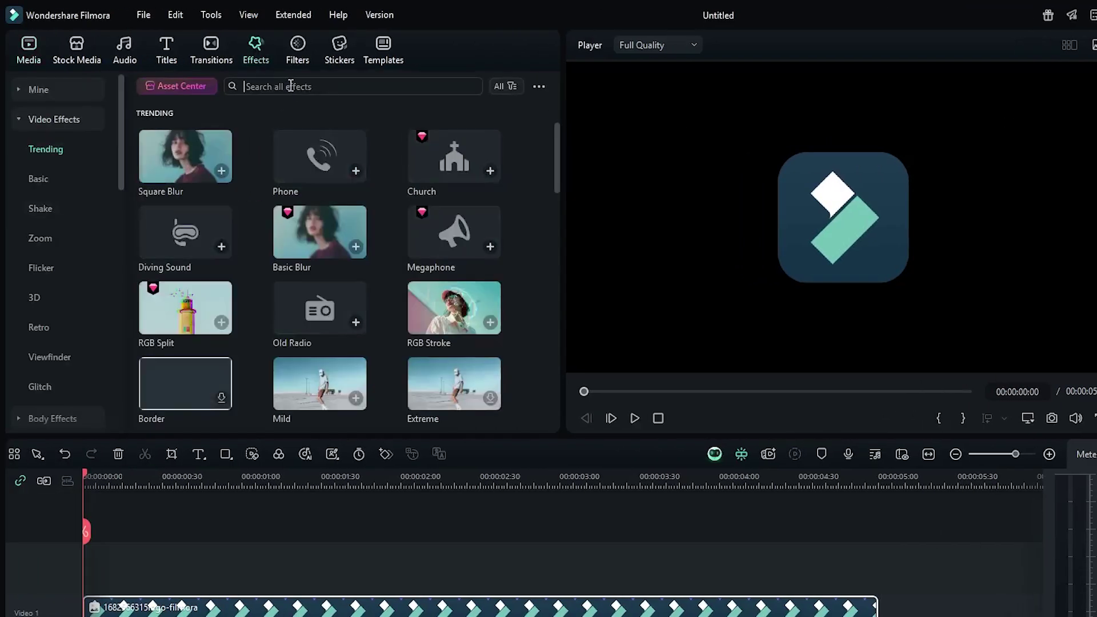
click(289, 86)
text(asic 3d)
key(Return)
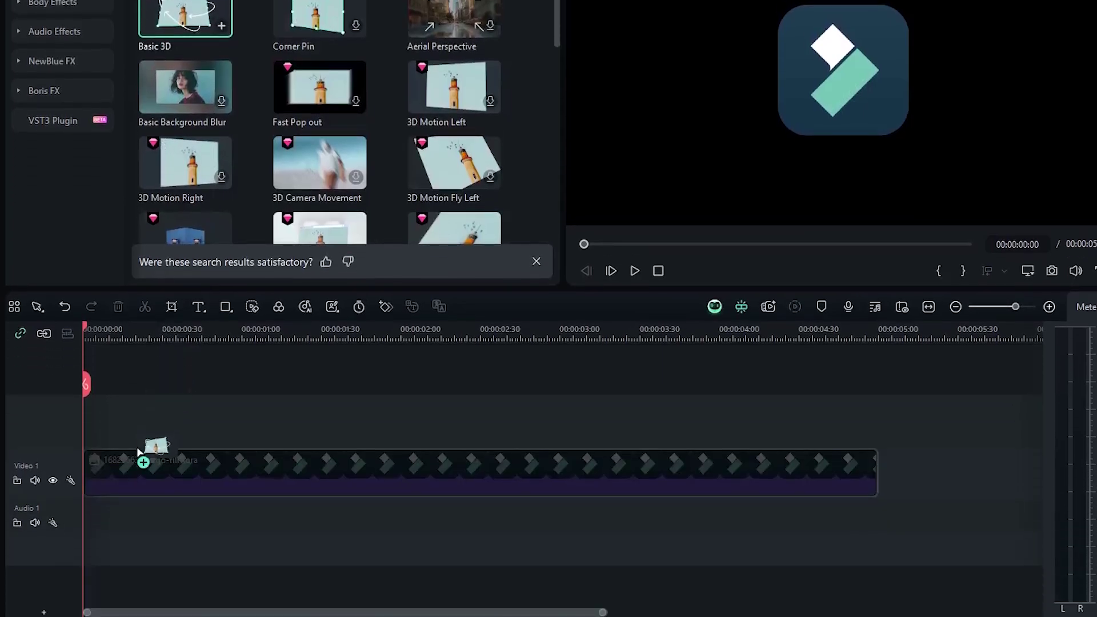
click(167, 470)
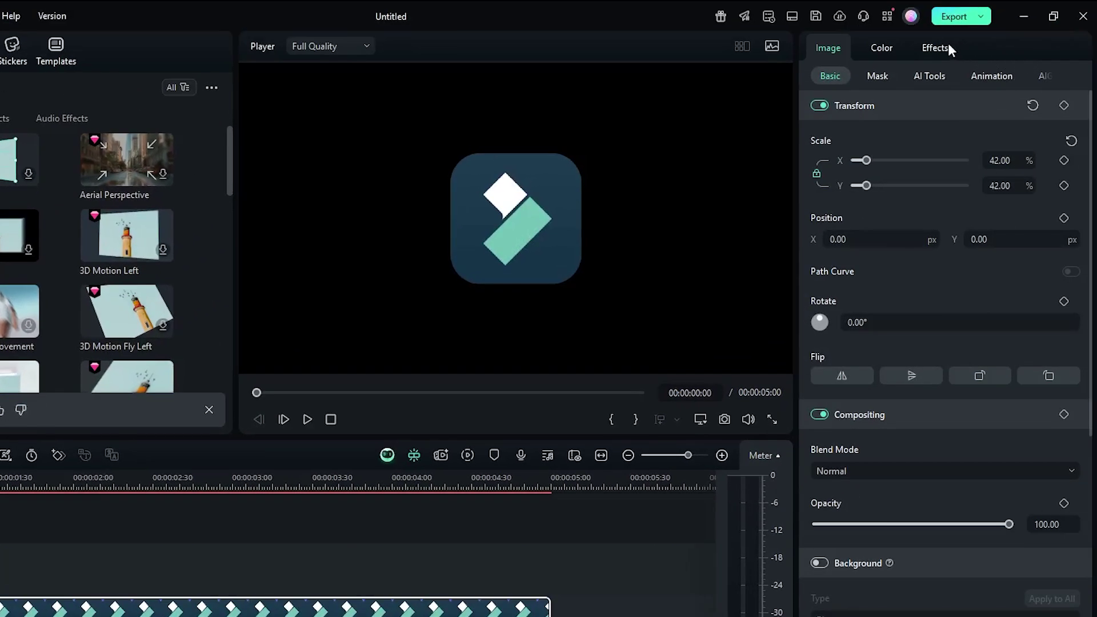
Step: Keyframe Basic 3D Rotate at 0° at the clip start and 1082° at 00:00:04:44
click(948, 44)
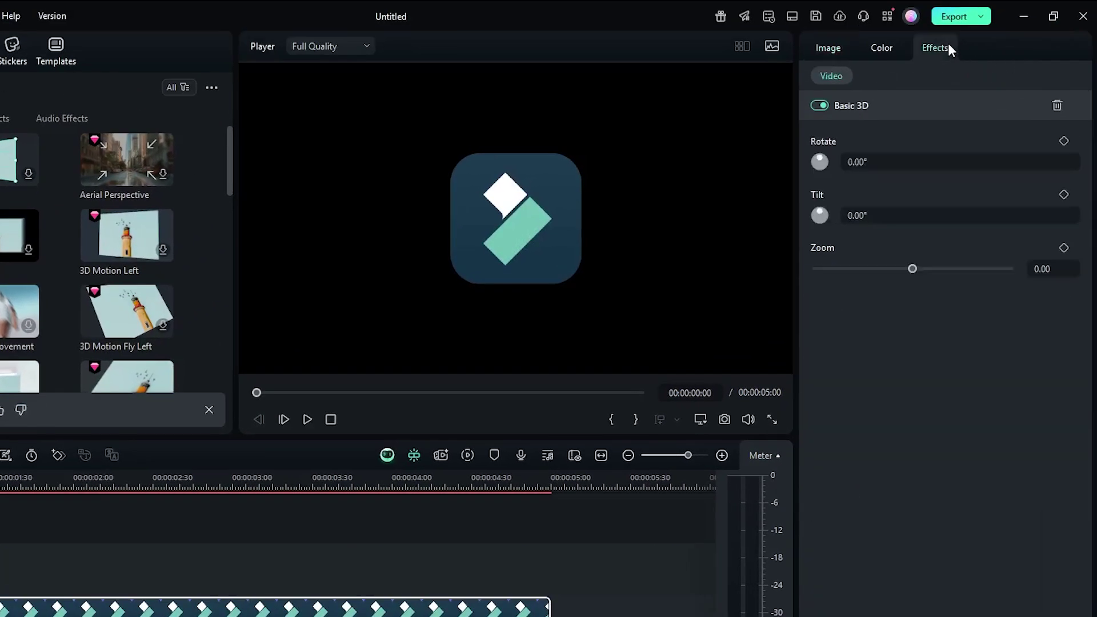
click(1065, 142)
click(508, 485)
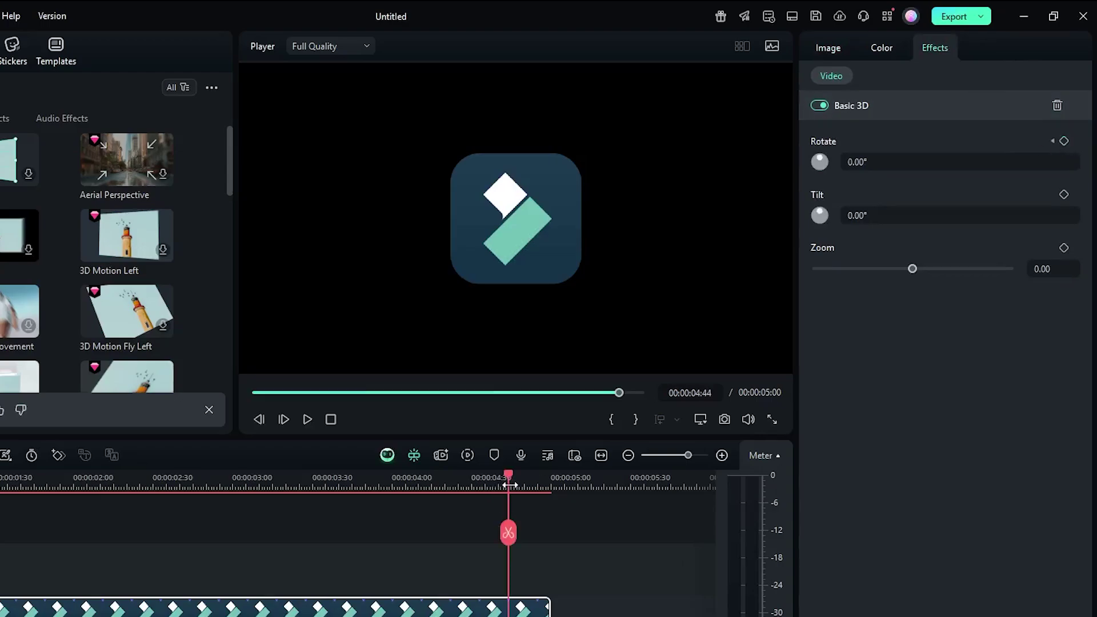
drag(857, 162, 986, 161)
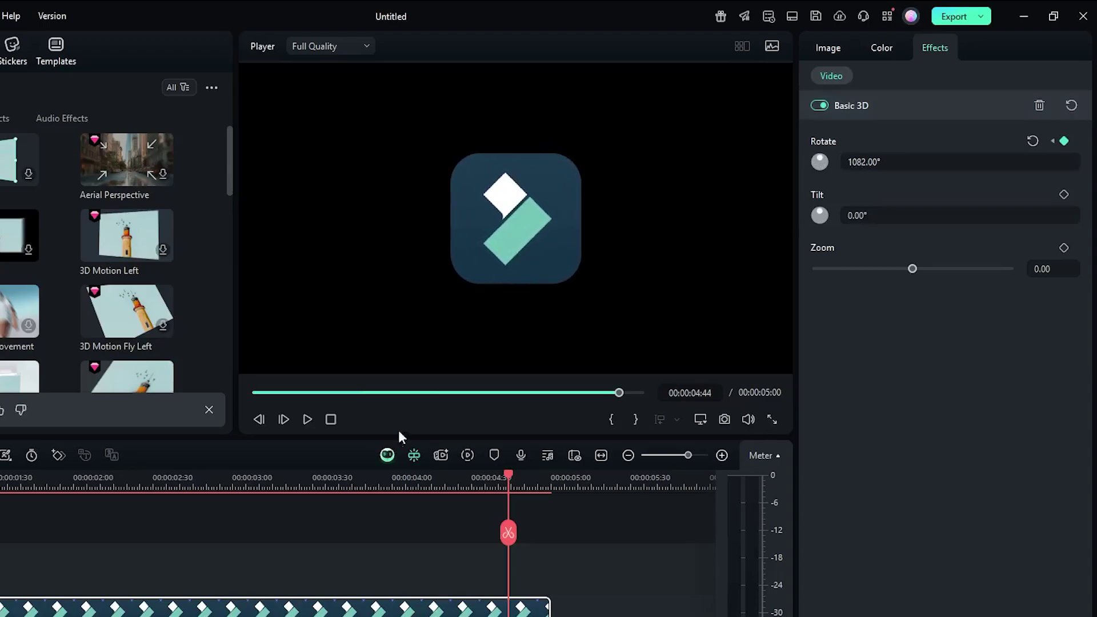
click(256, 393)
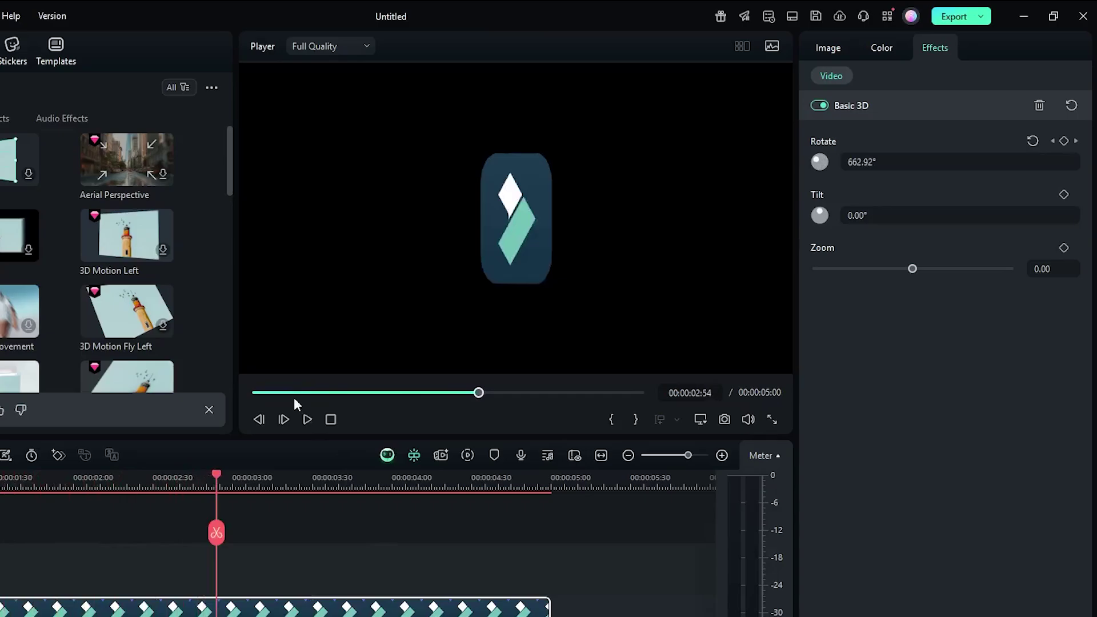
Step: Set the first rotation keyframe to Ease out in the expanded keyframe graph
drag(293, 393, 257, 393)
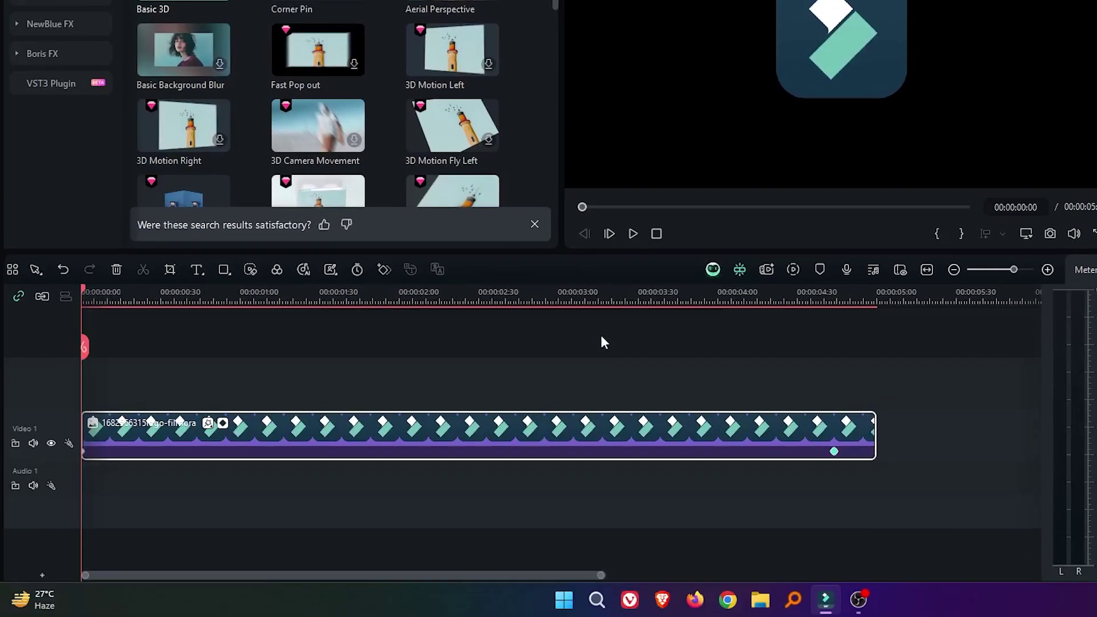
double_click(224, 424)
scroll(368, 403, down, 2)
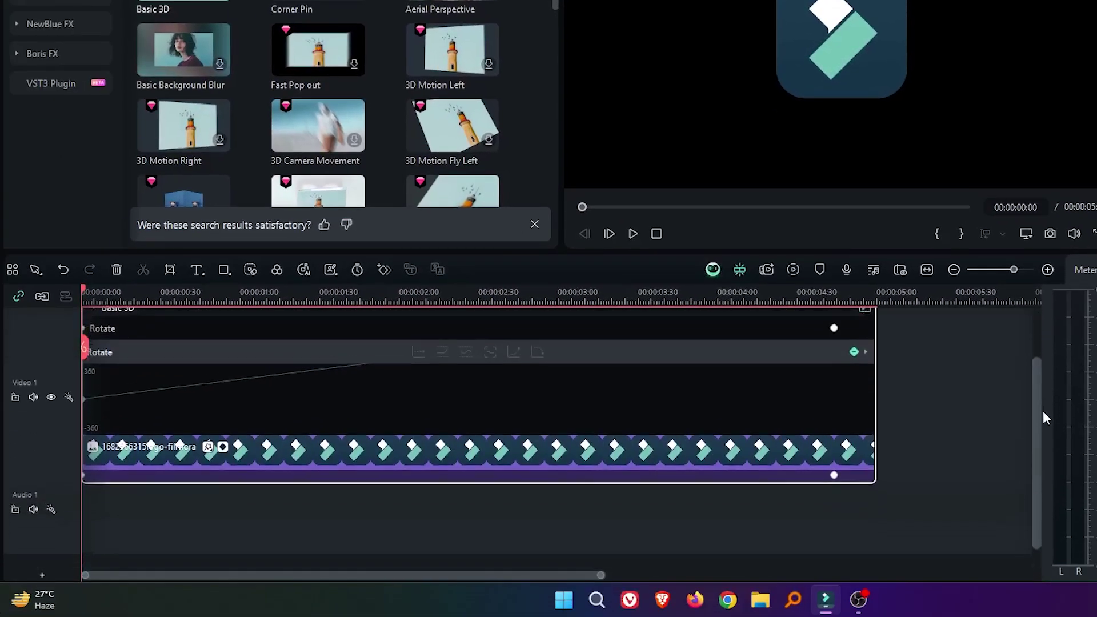
right_click(84, 392)
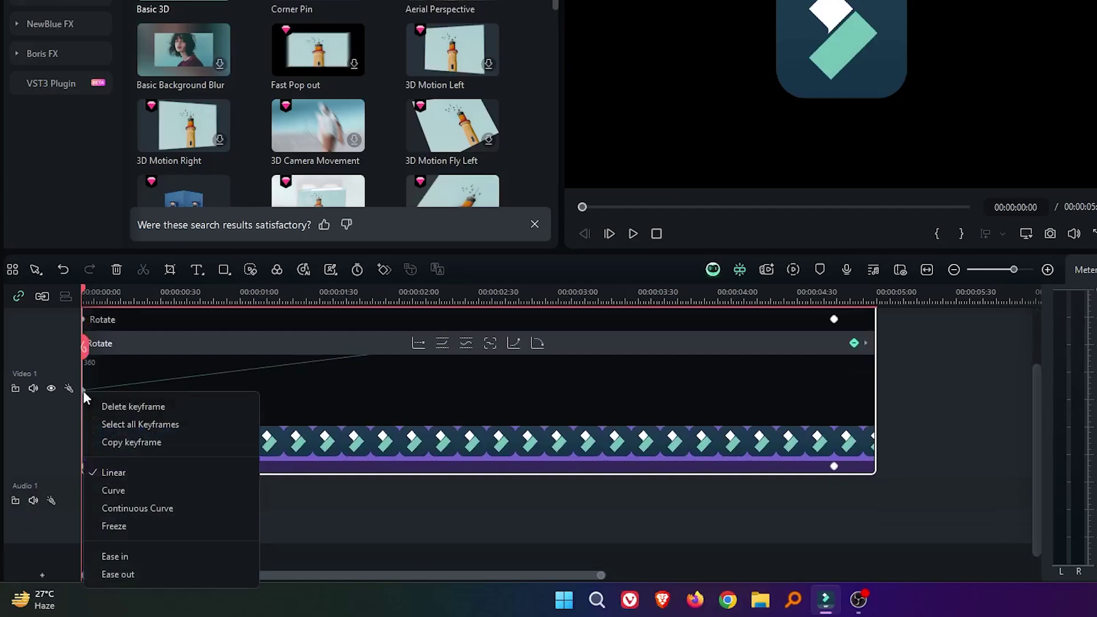
click(133, 576)
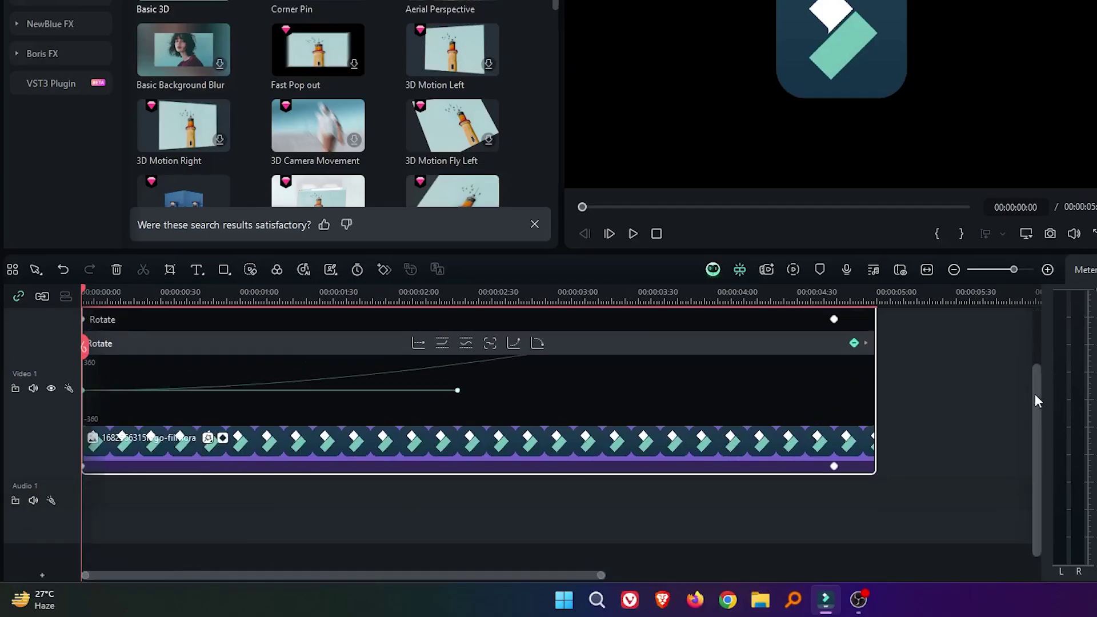
scroll(1034, 393, up, 2)
Step: Set the final rotation keyframe to Ease in
click(834, 300)
right_click(833, 364)
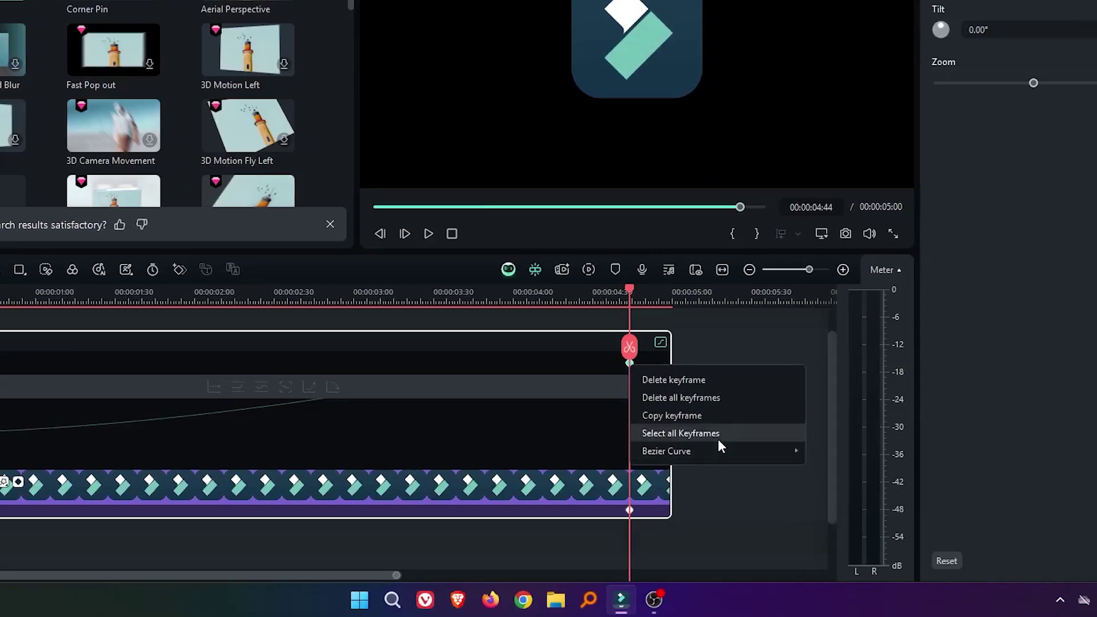
click(843, 522)
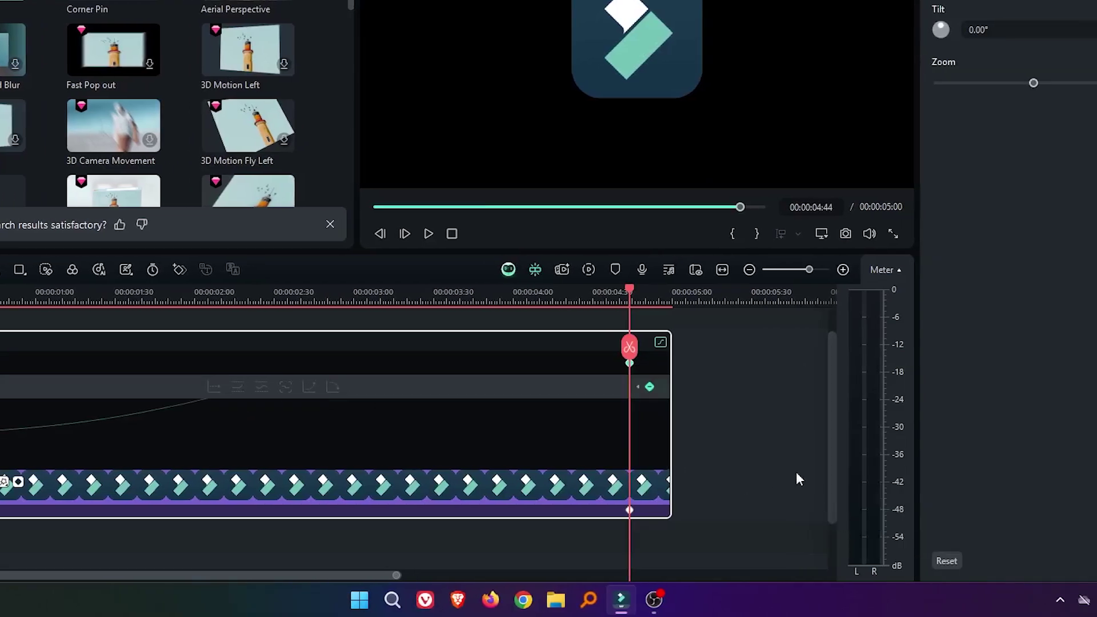
Step: Render the timeline preview from the clip start, then play and stop the spinning logo
click(377, 207)
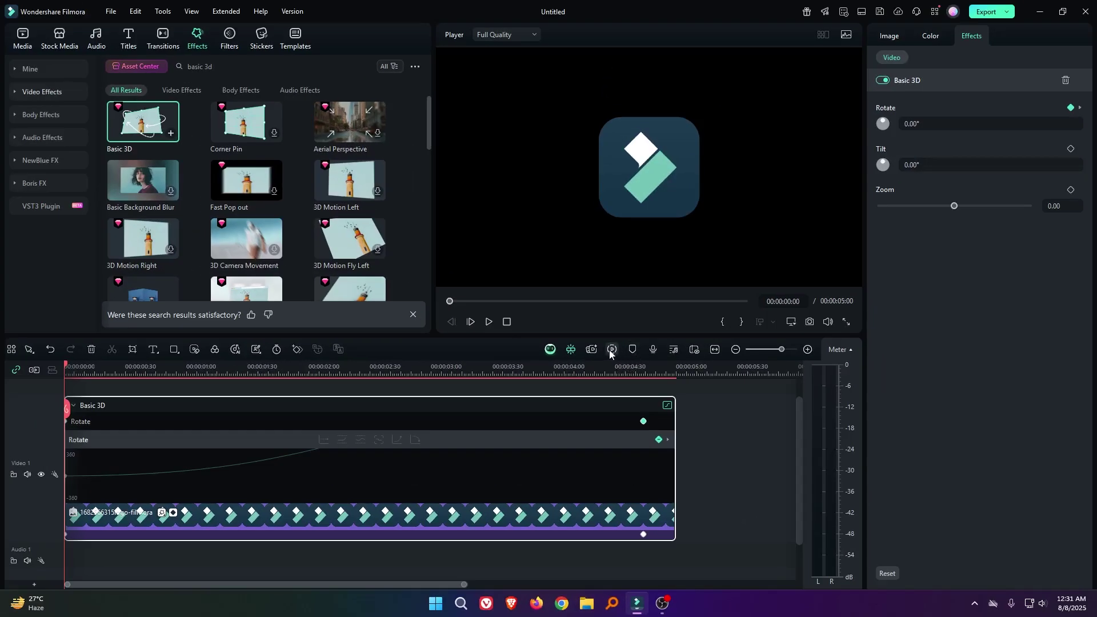
click(611, 349)
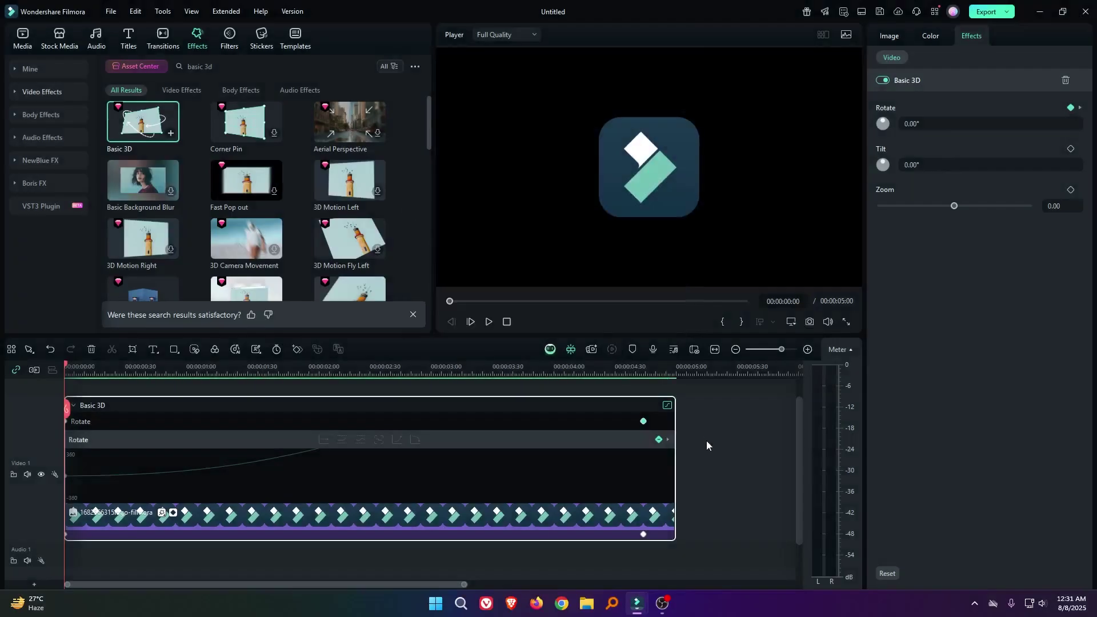
key(space)
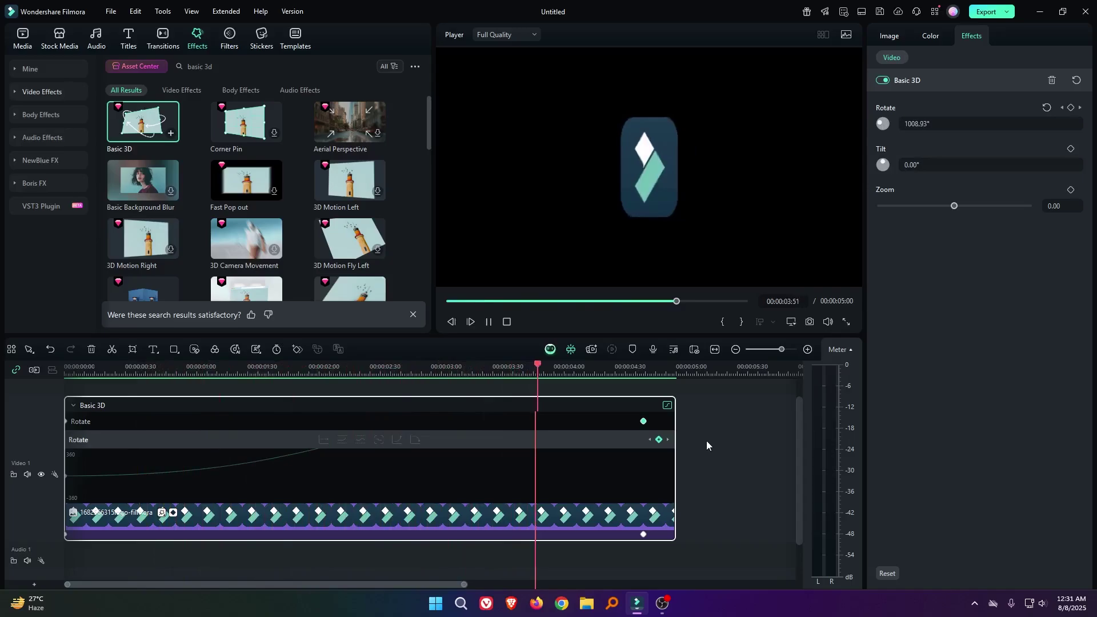
key(space)
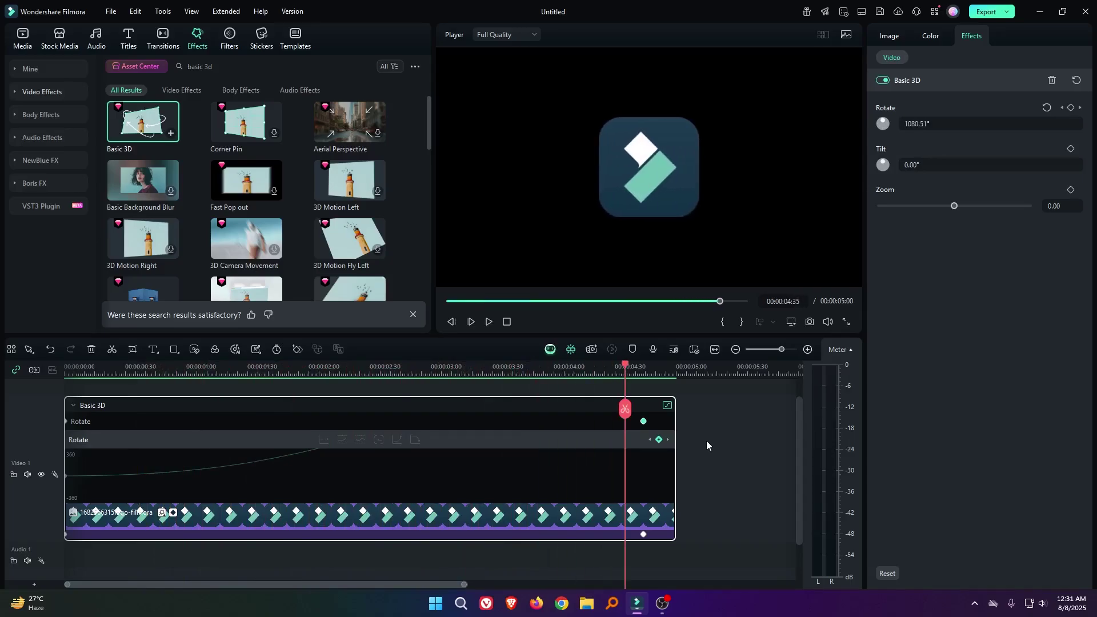